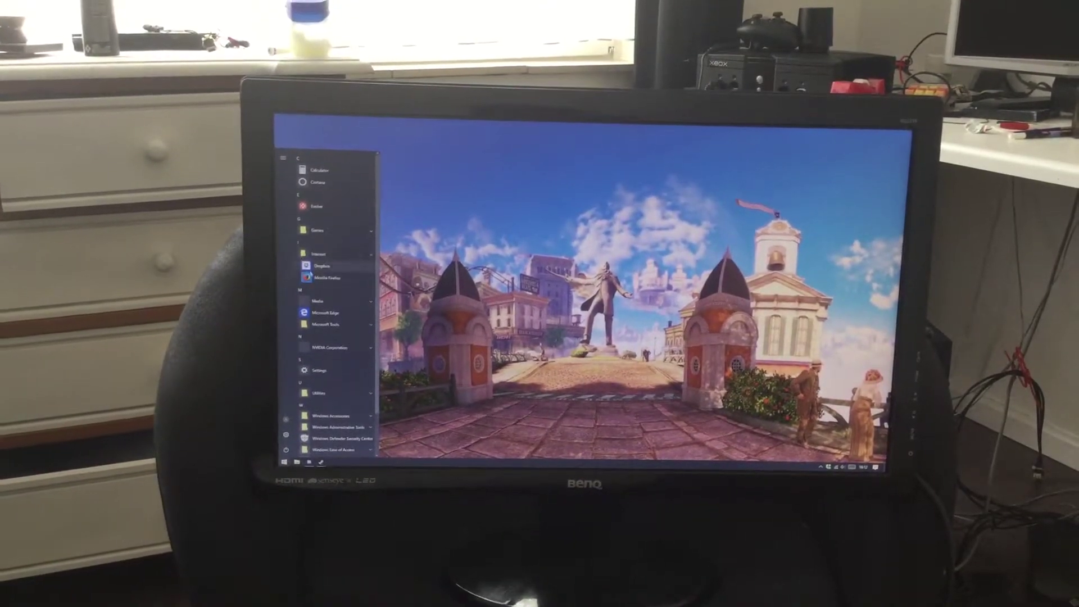
- Launch Firefox and run a Google search for 'cats' from the phone keyboard
left_click(325, 278)
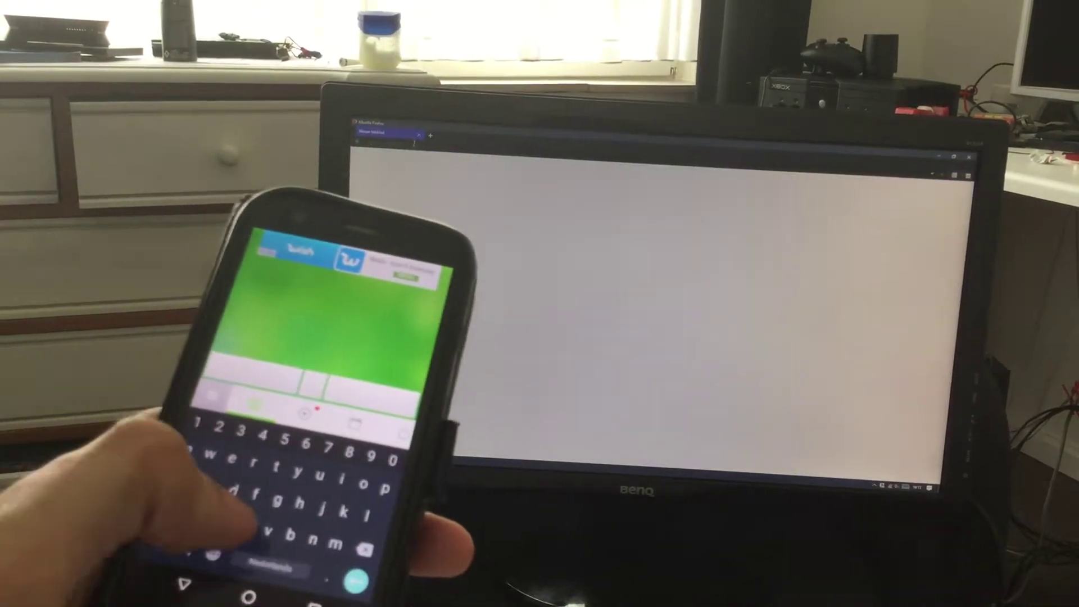
type("cx")
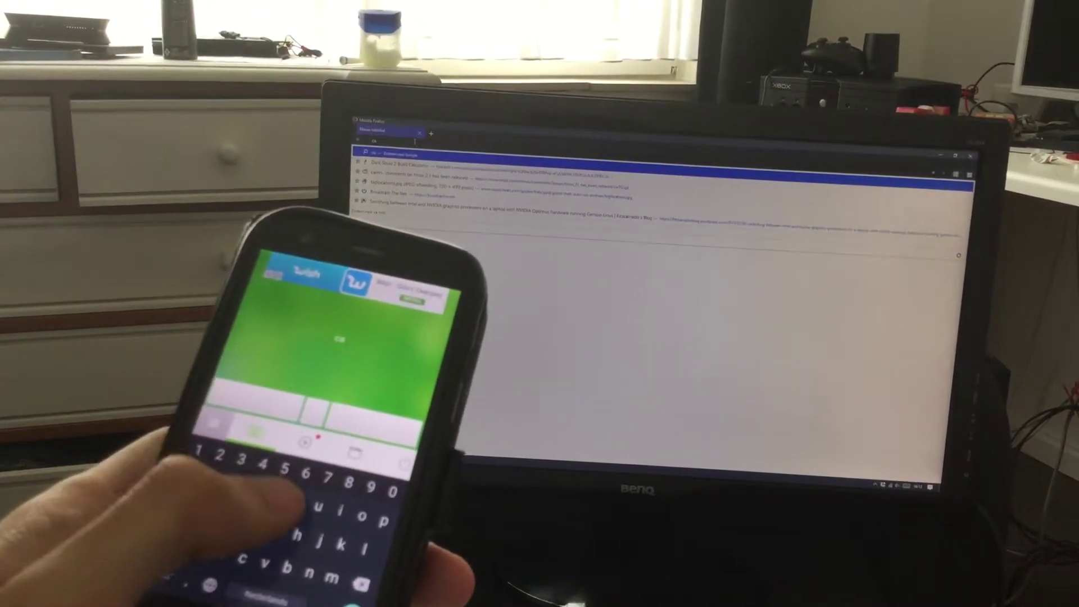
type("b")
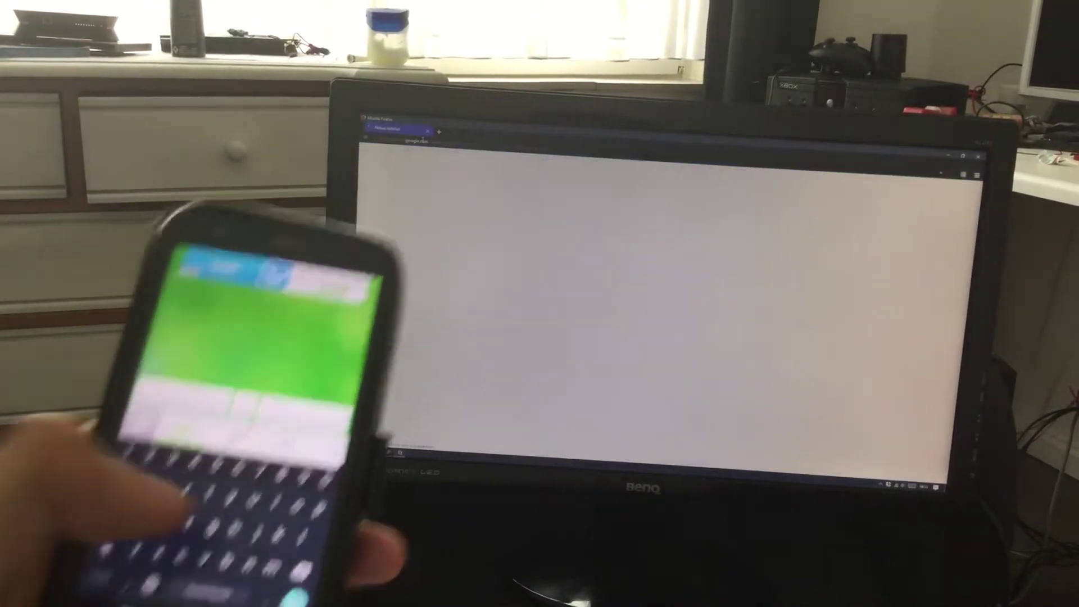
key("Return")
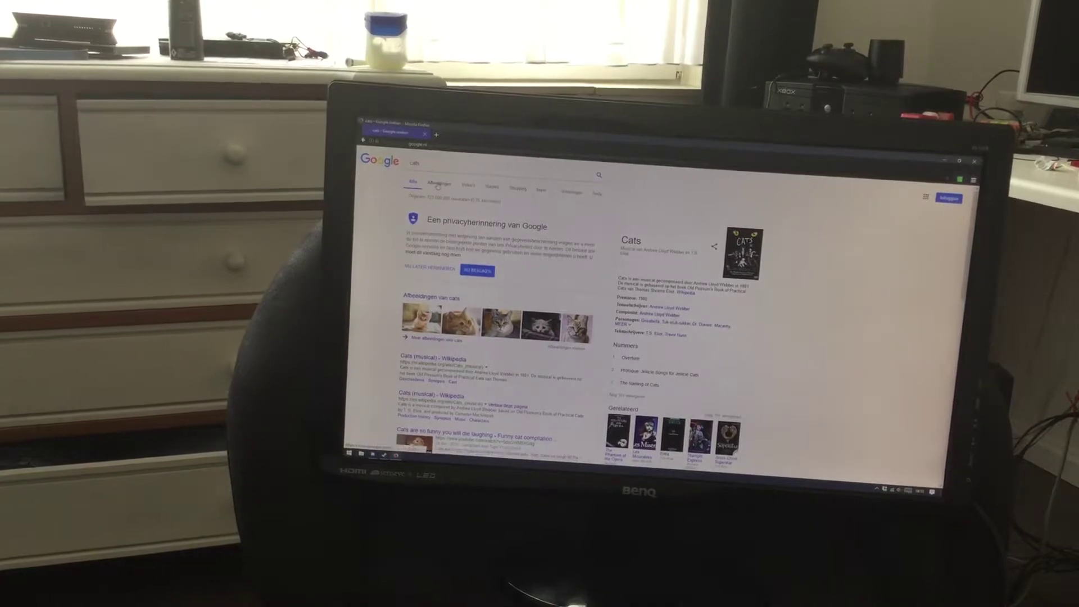
- Switch the cats search to the Afbeeldingen (Images) results
left_click(438, 185)
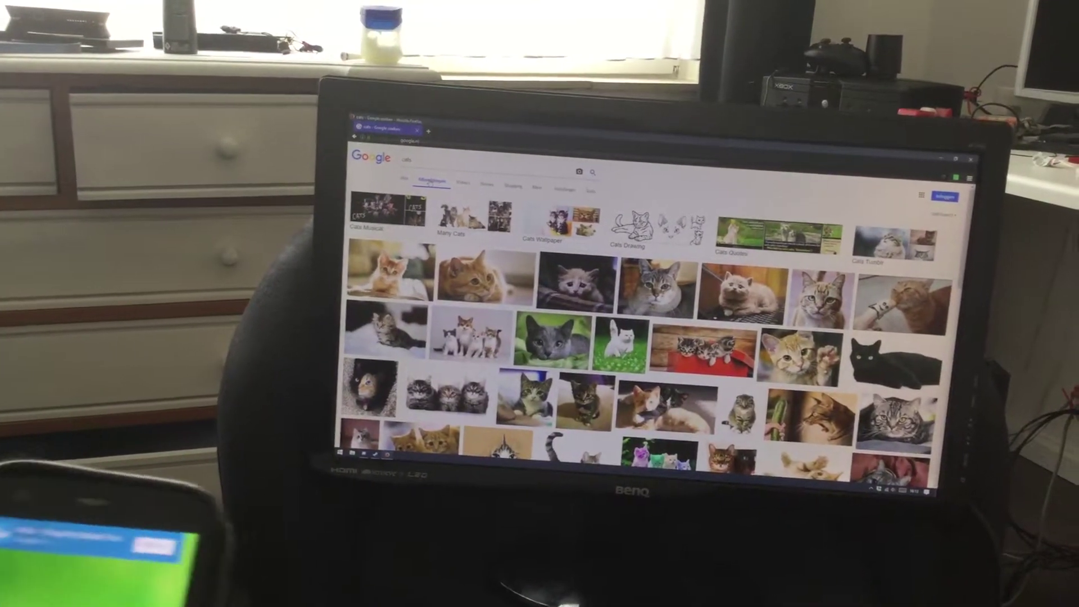